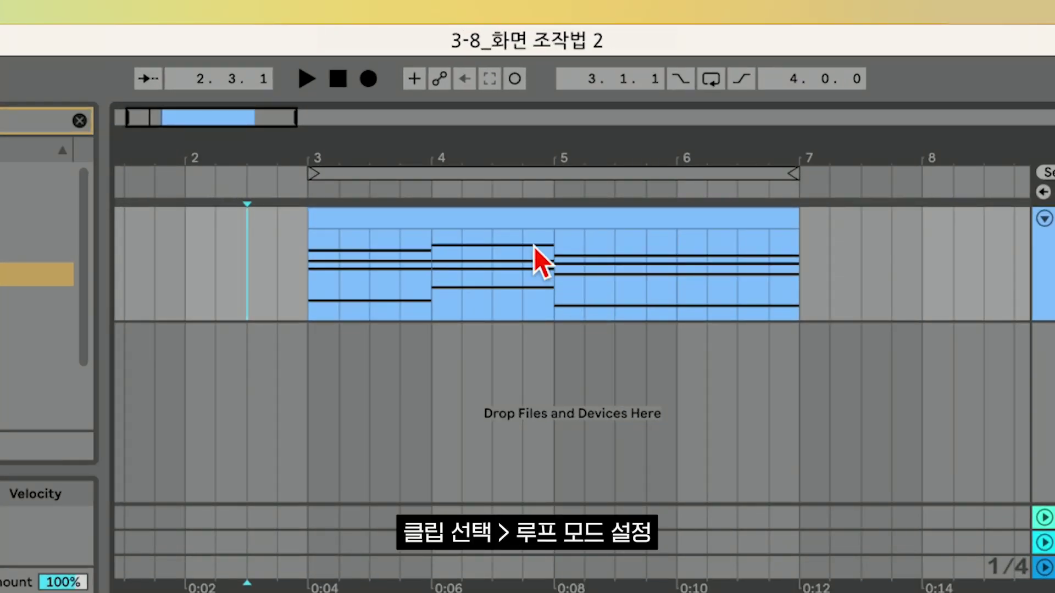
Step: Select the piano clip, turn on loop mode over bars 3 to 7, play the looped section and stop
click(534, 211)
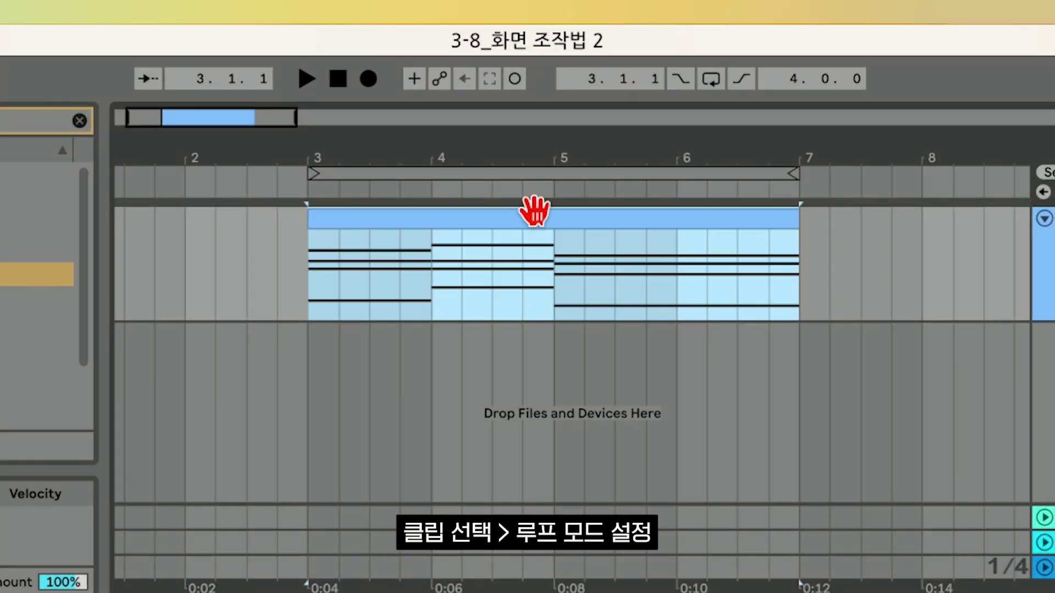
click(711, 79)
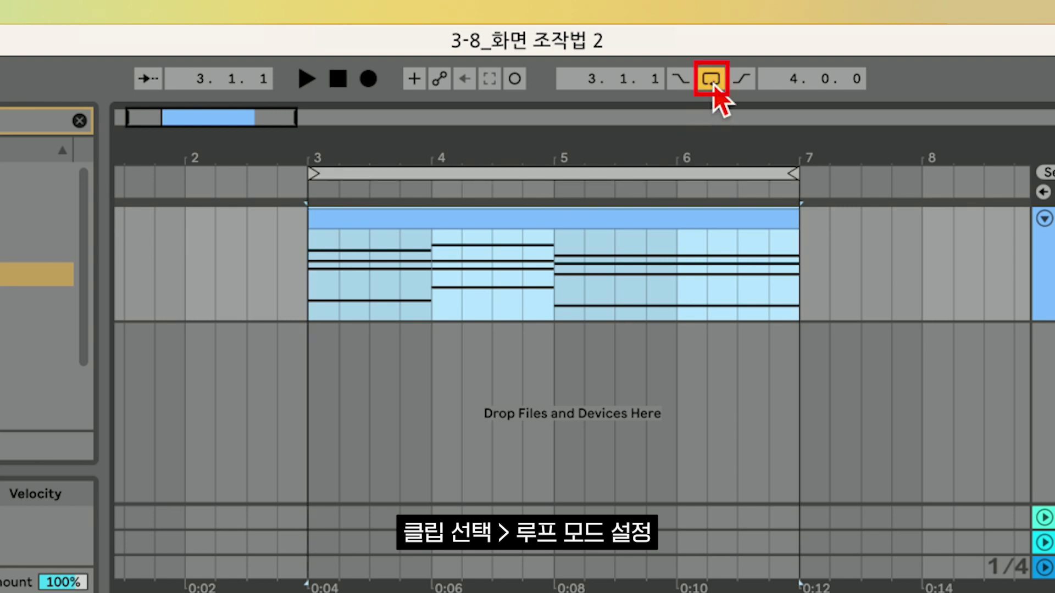
key(space)
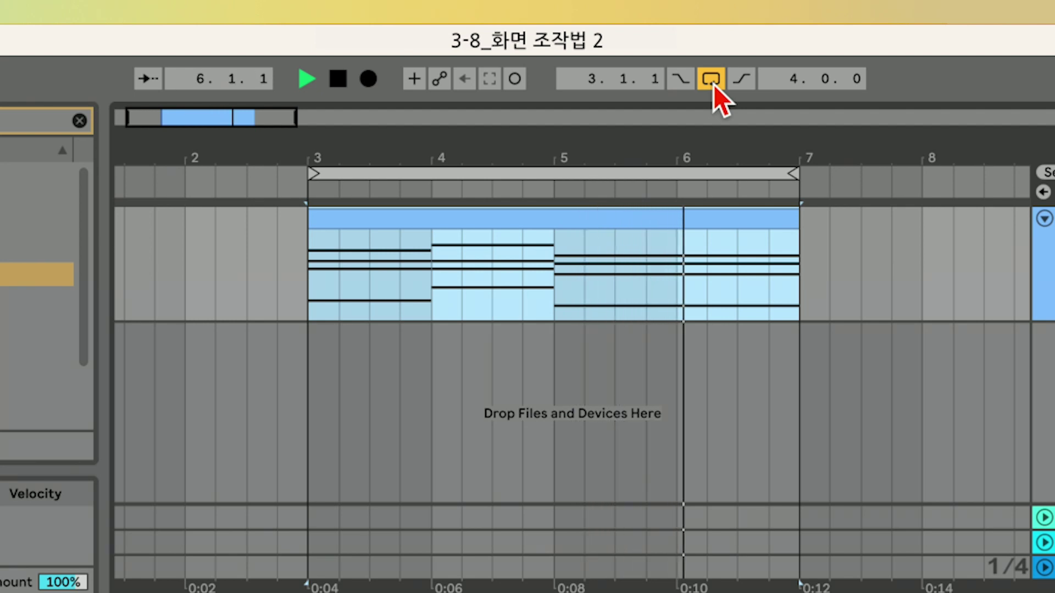
key(space)
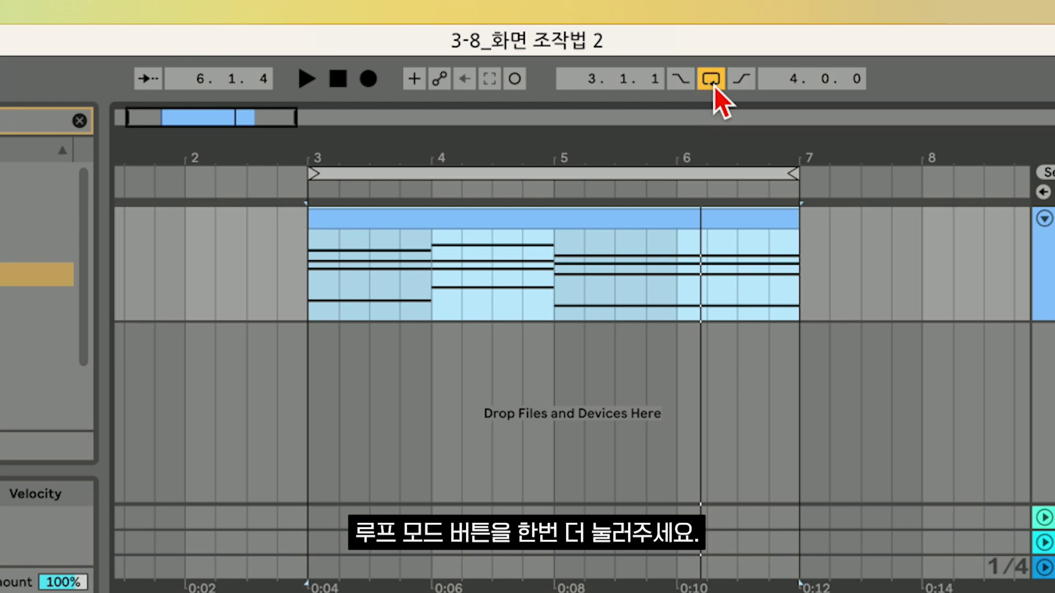
Step: Turn off loop mode, play past the end of the clip and stop
click(713, 79)
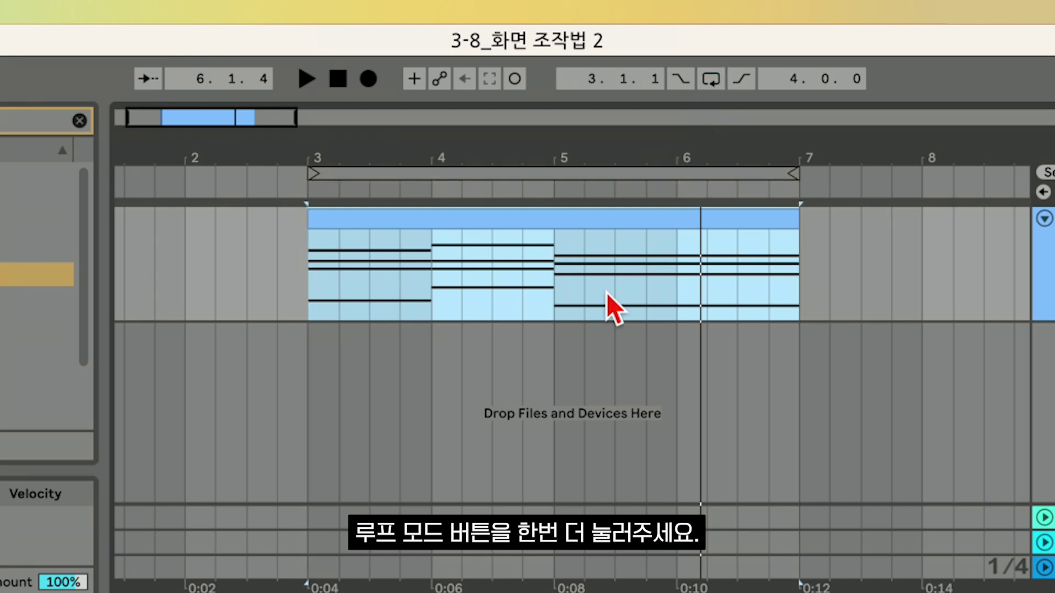
key(space)
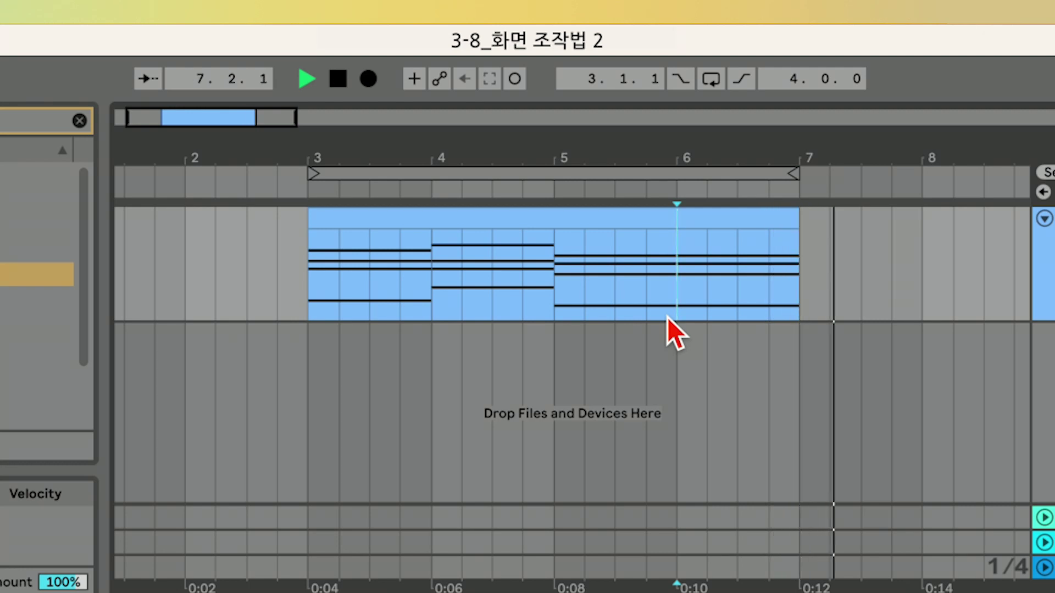
key(space)
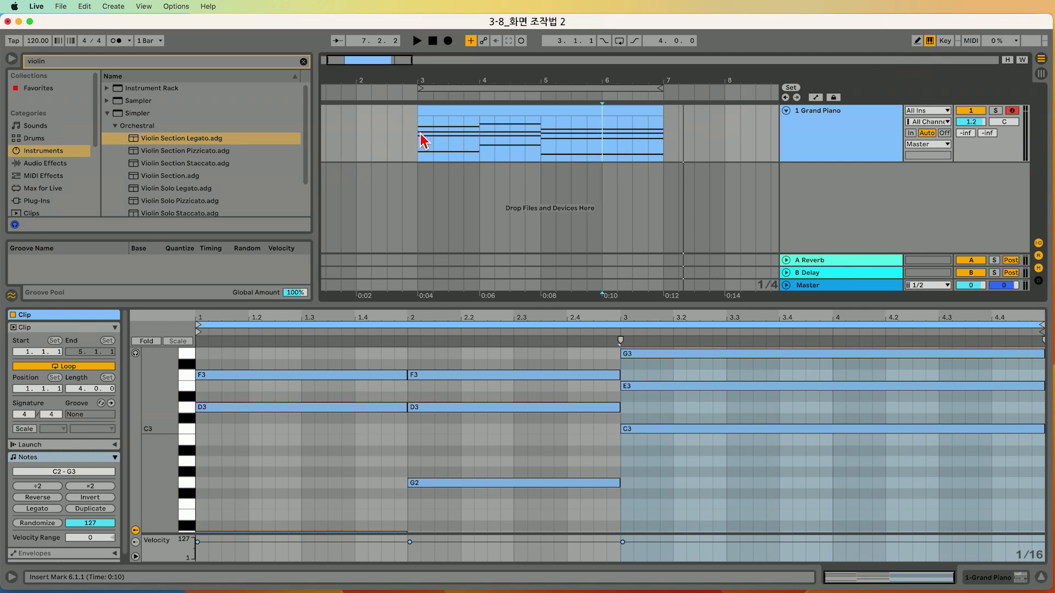
Step: Overdub extra notes onto the Grand Piano track, recording from bar 2, and stop
click(358, 142)
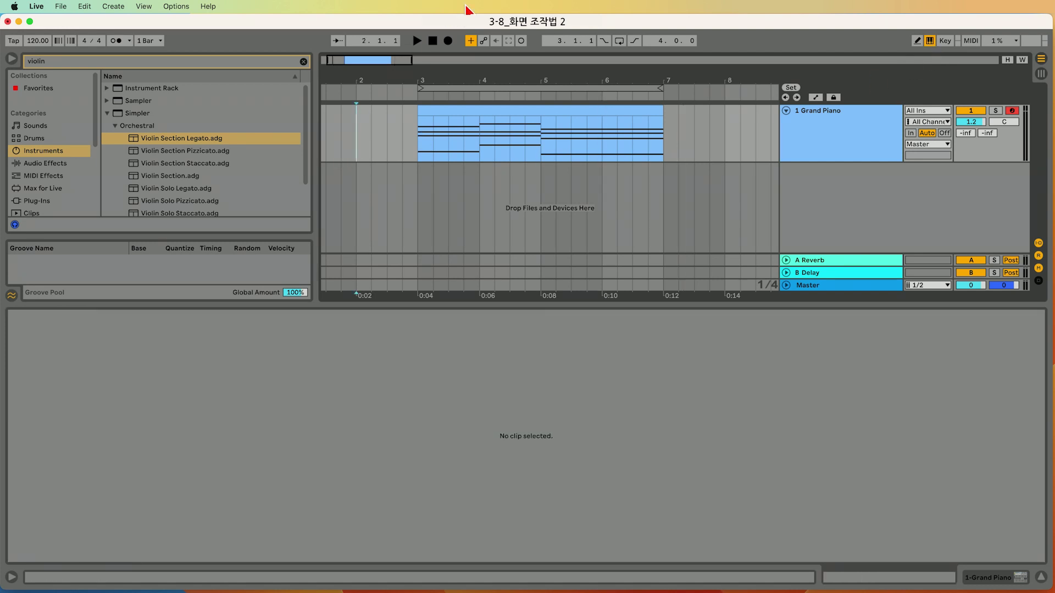
click(451, 37)
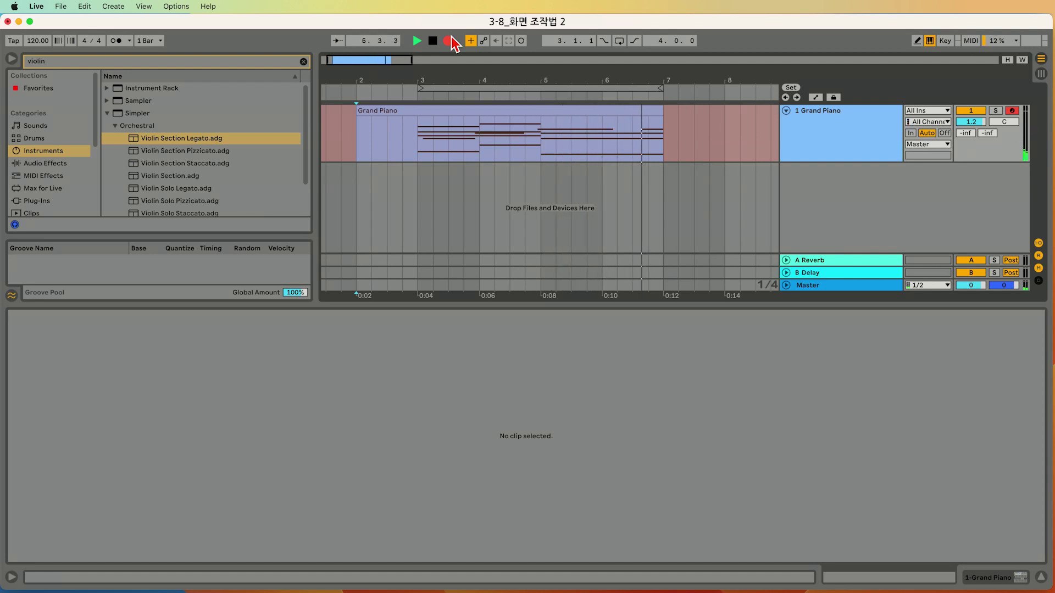
key(space)
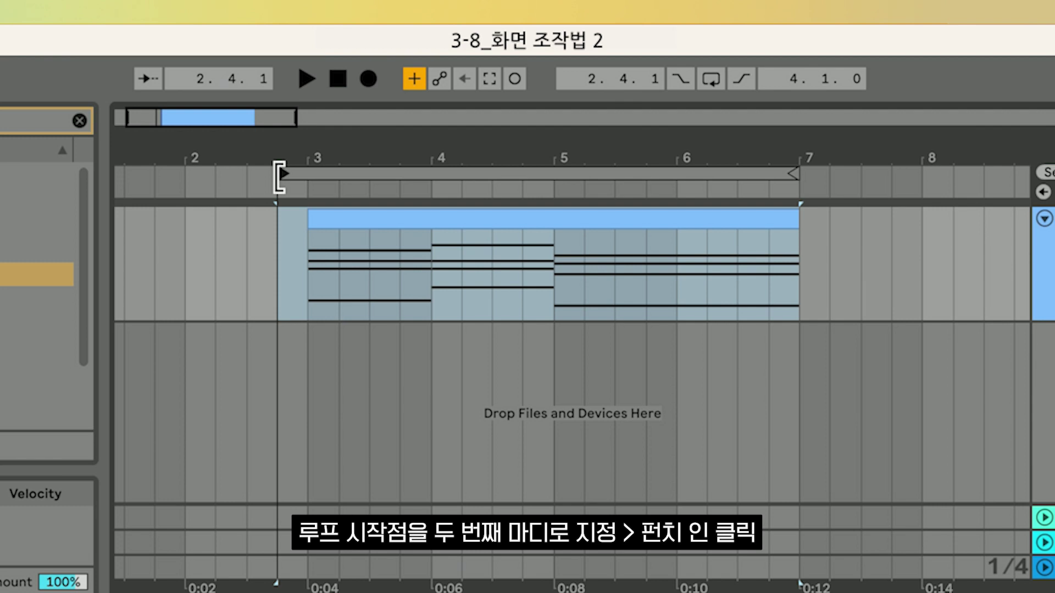
Step: Move the loop start to bar 4, enable punch-in, and record from bar 2 until just past bar 5
drag(279, 177, 436, 177)
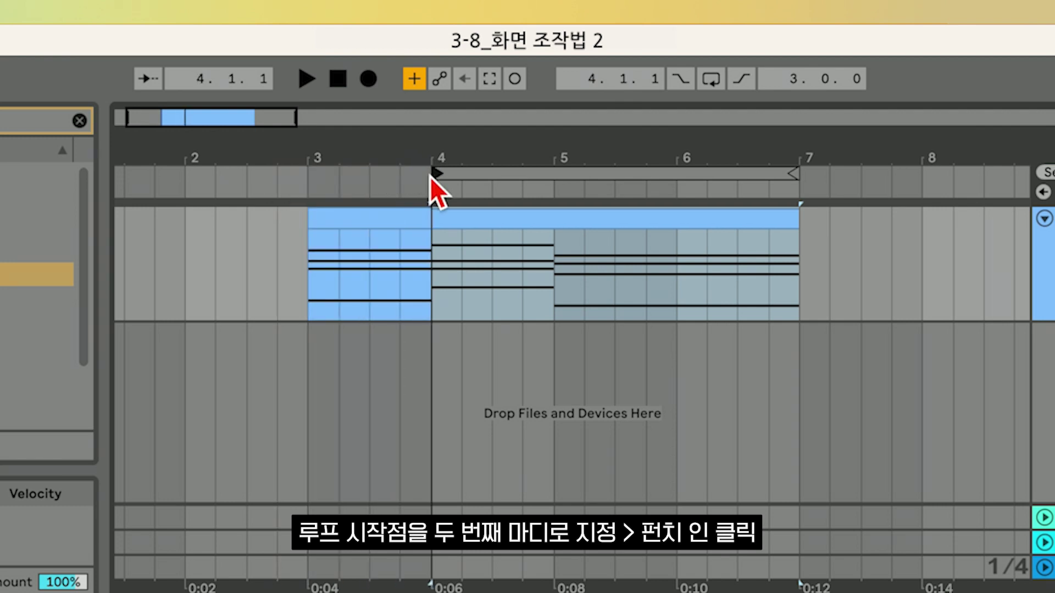
click(680, 79)
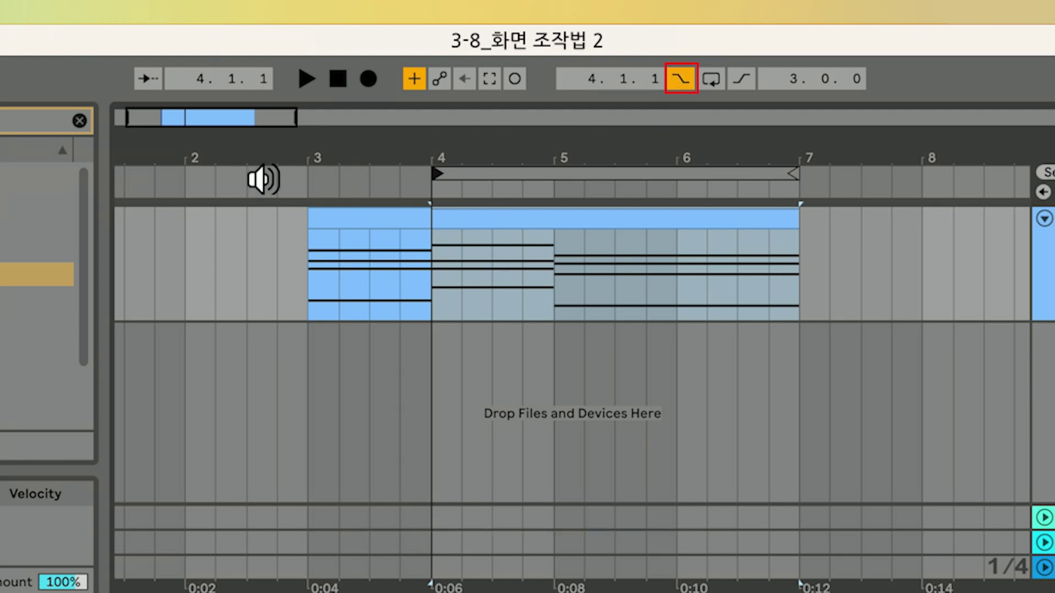
click(189, 264)
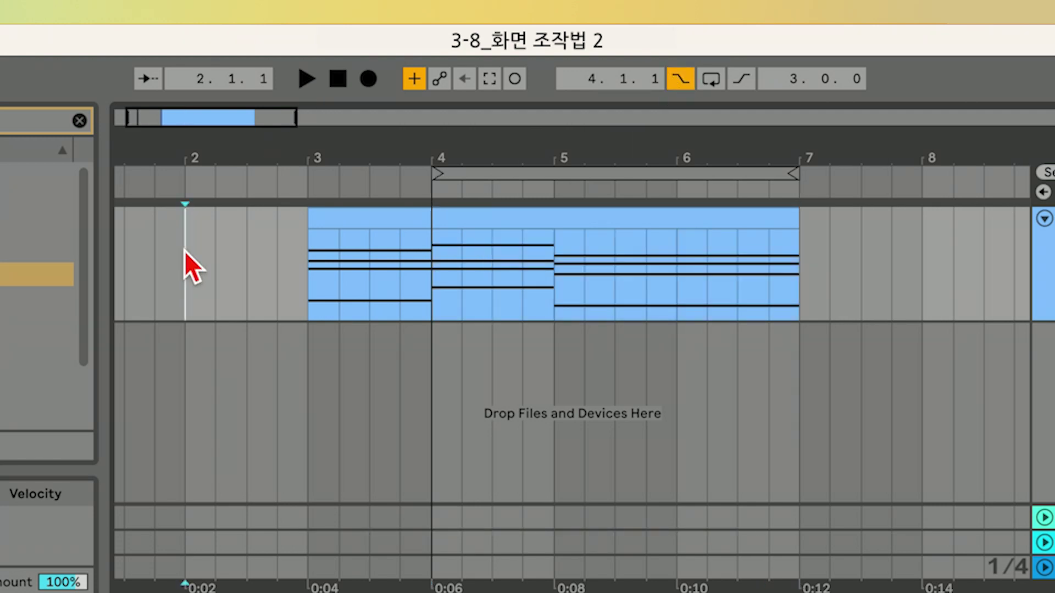
click(365, 84)
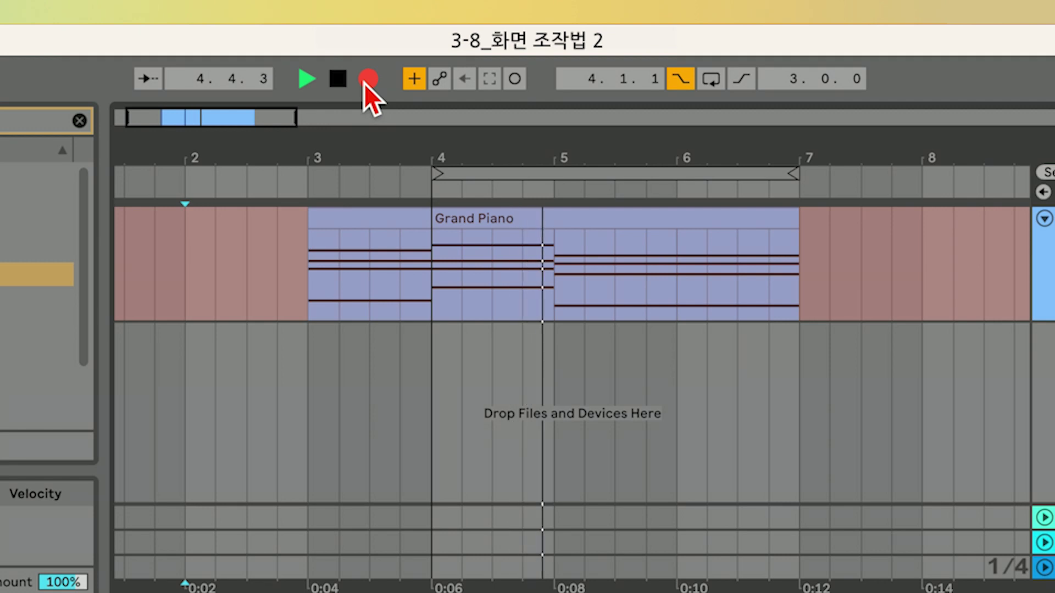
key(space)
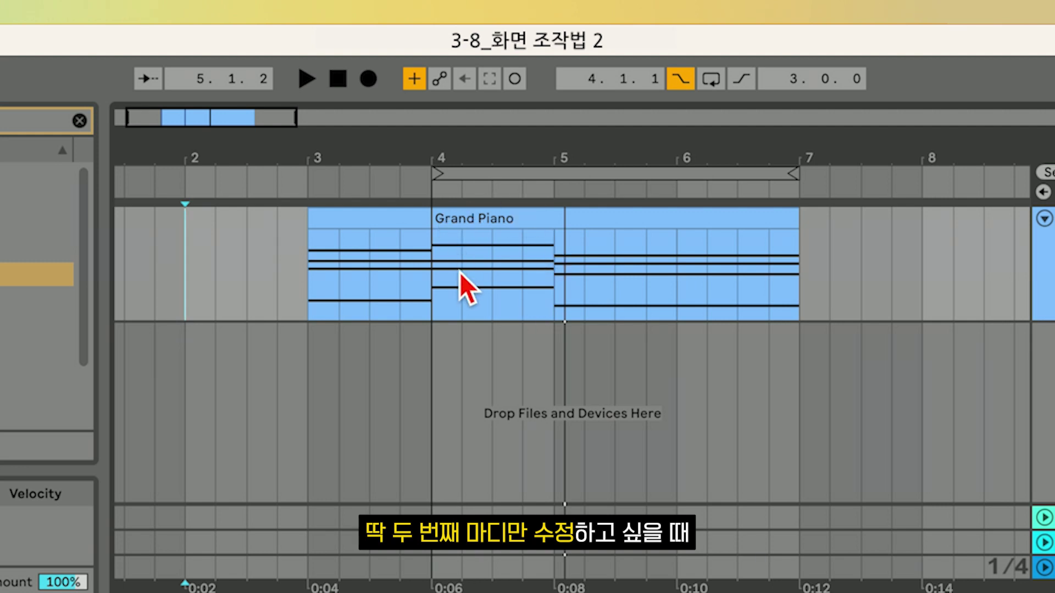
Step: Move the loop end to bar 5, enable punch-out, record from bar 3 and stop
click(786, 175)
drag(786, 175, 554, 179)
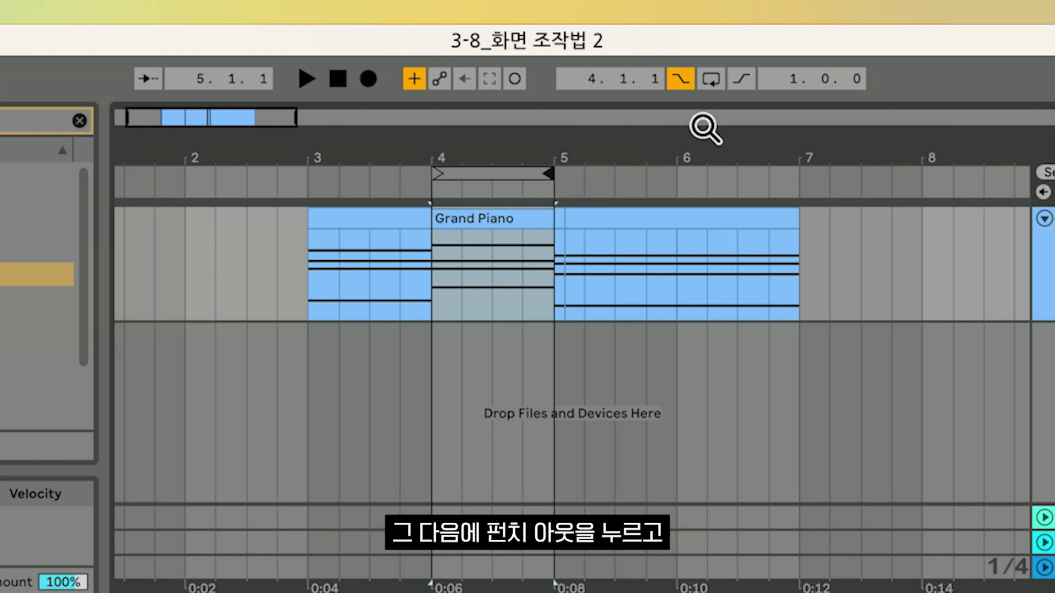
click(743, 82)
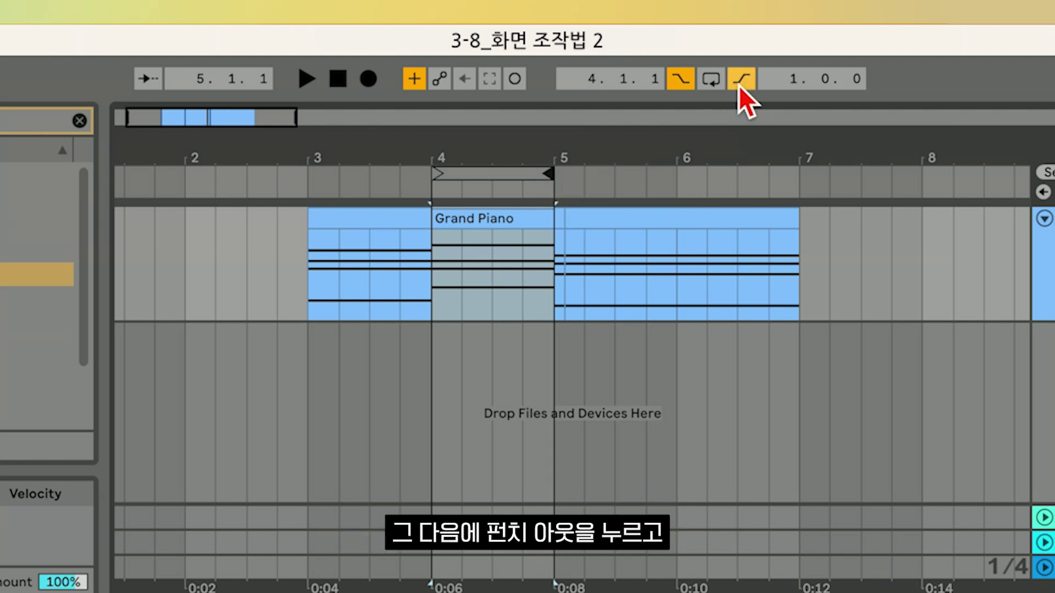
click(308, 255)
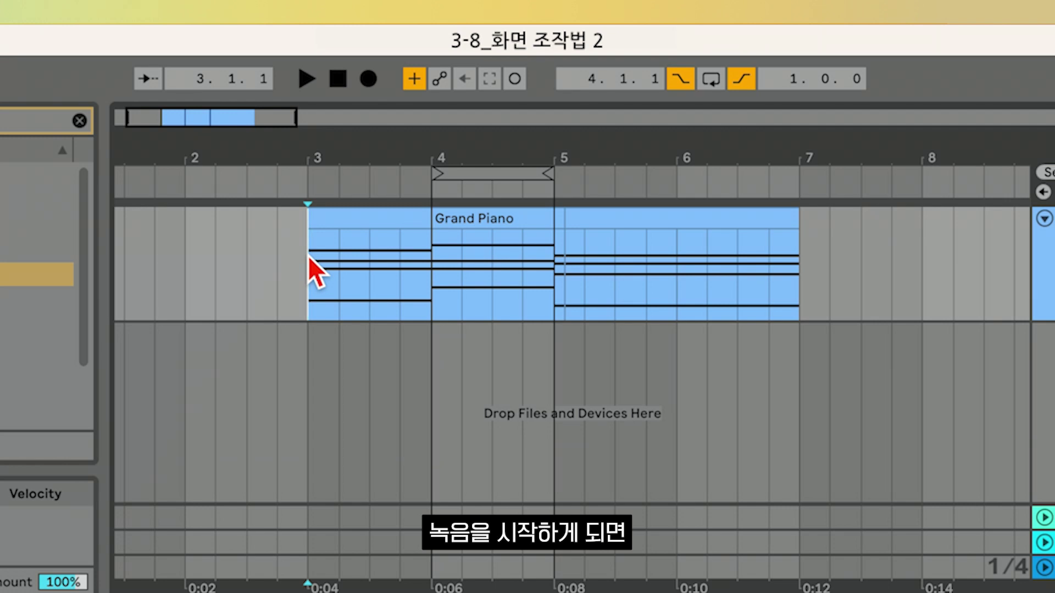
click(377, 79)
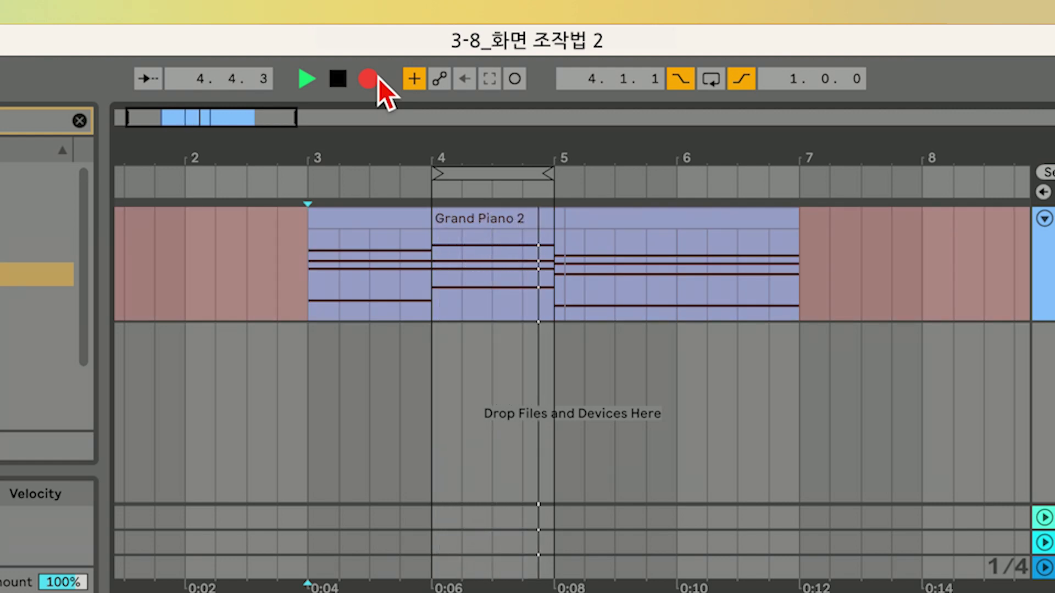
key(space)
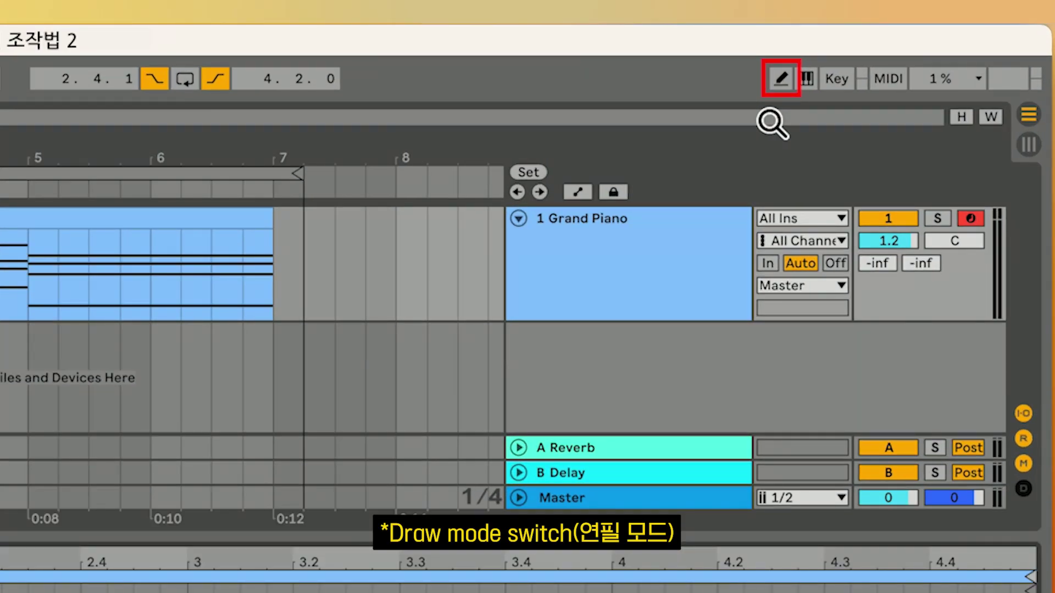
Step: Turn on Draw Mode and draw a 1/16 B2 note at the start of the clip
click(783, 80)
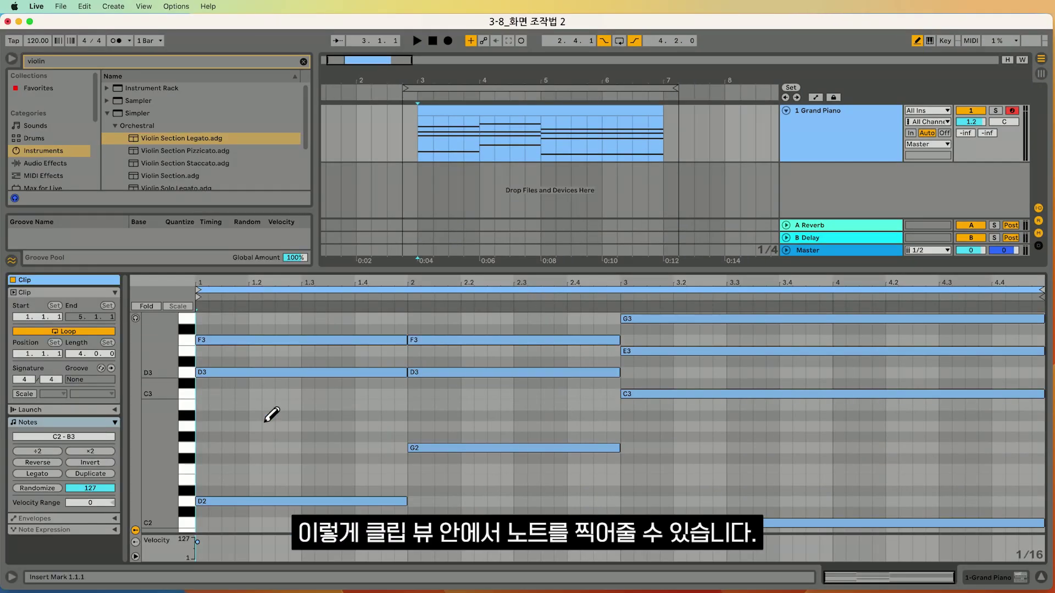
click(202, 405)
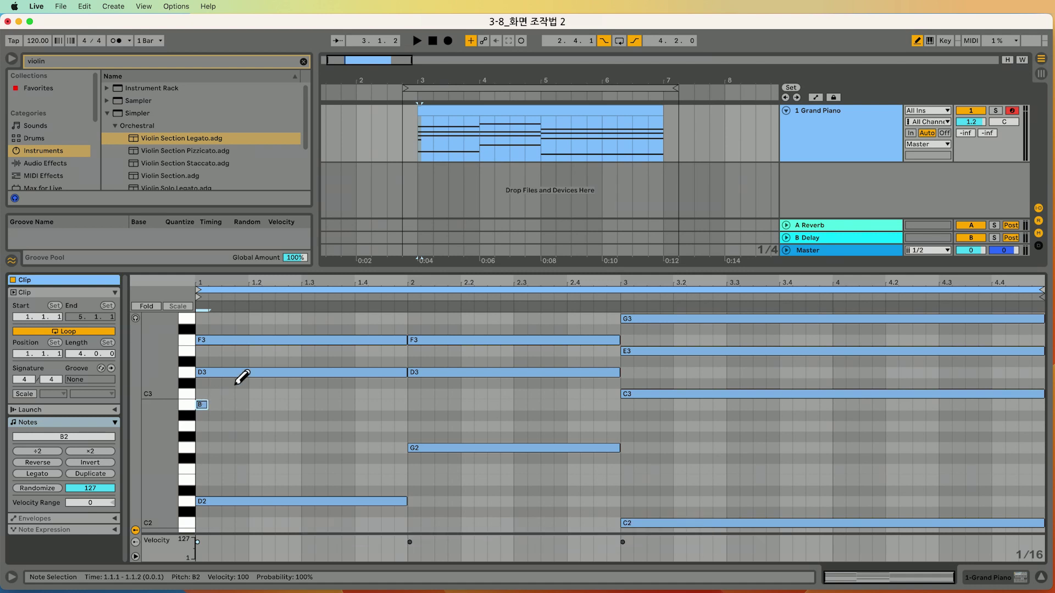
Step: Turn off Draw Mode, add a second B2 note right after the first and extend it to beat 1.3
click(918, 41)
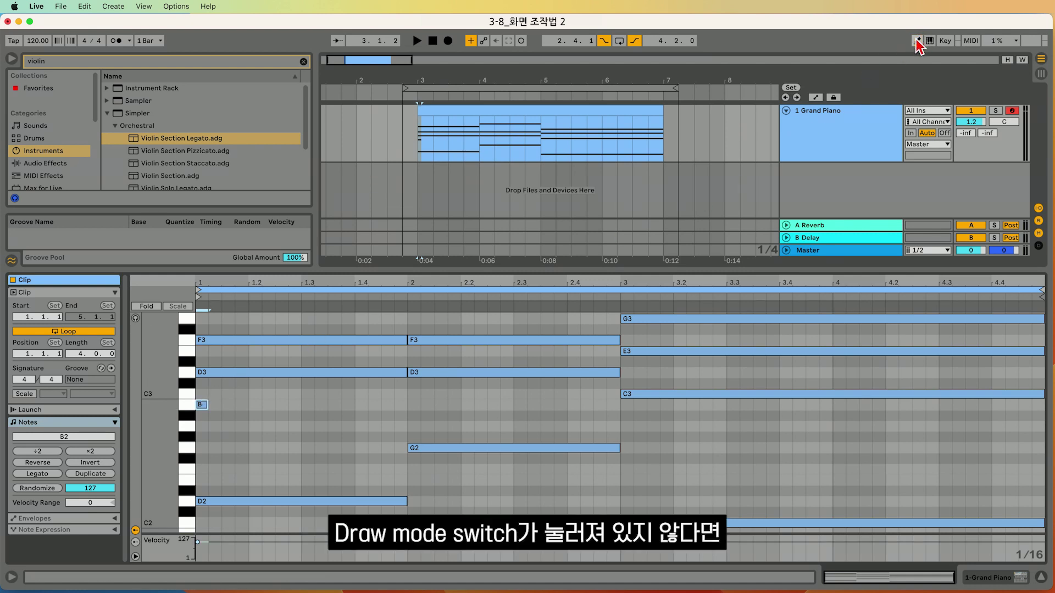
double_click(215, 405)
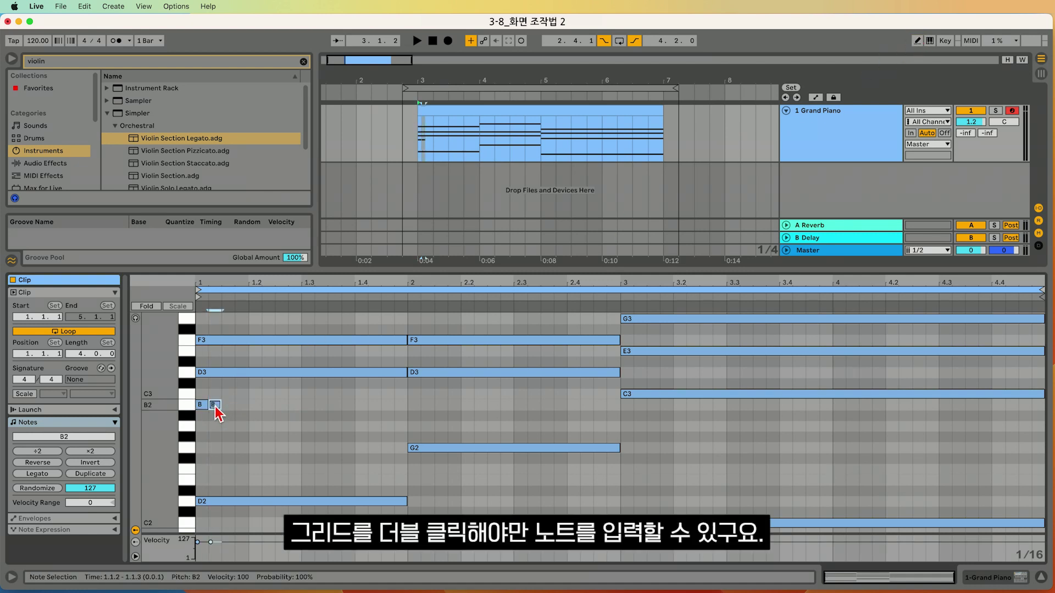
drag(220, 406, 301, 405)
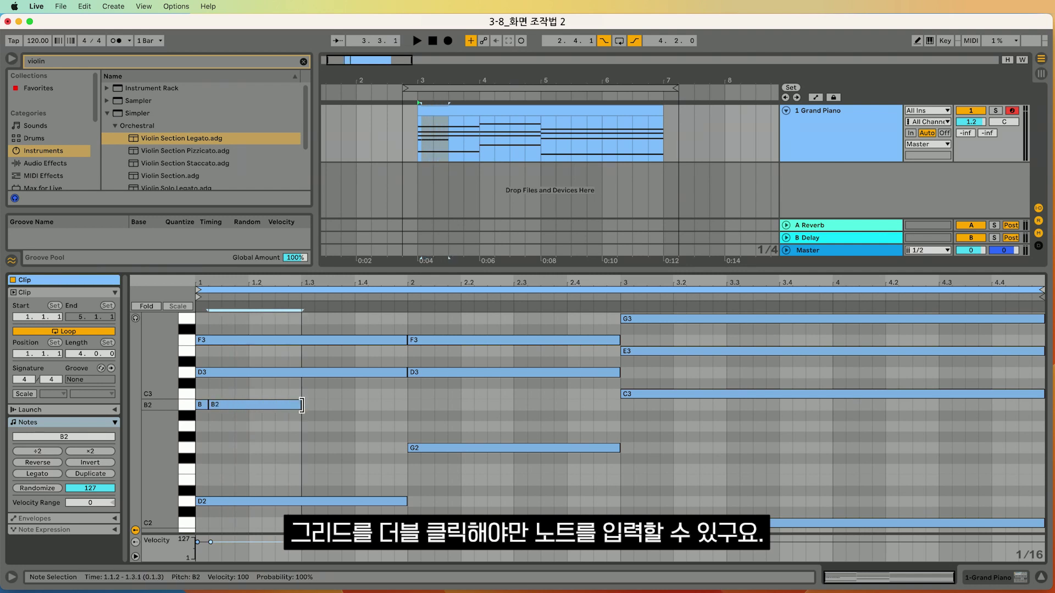
Step: Undo the note lengthening and both added B2 notes
key(super+z)
key(super+z)
key(super+z)
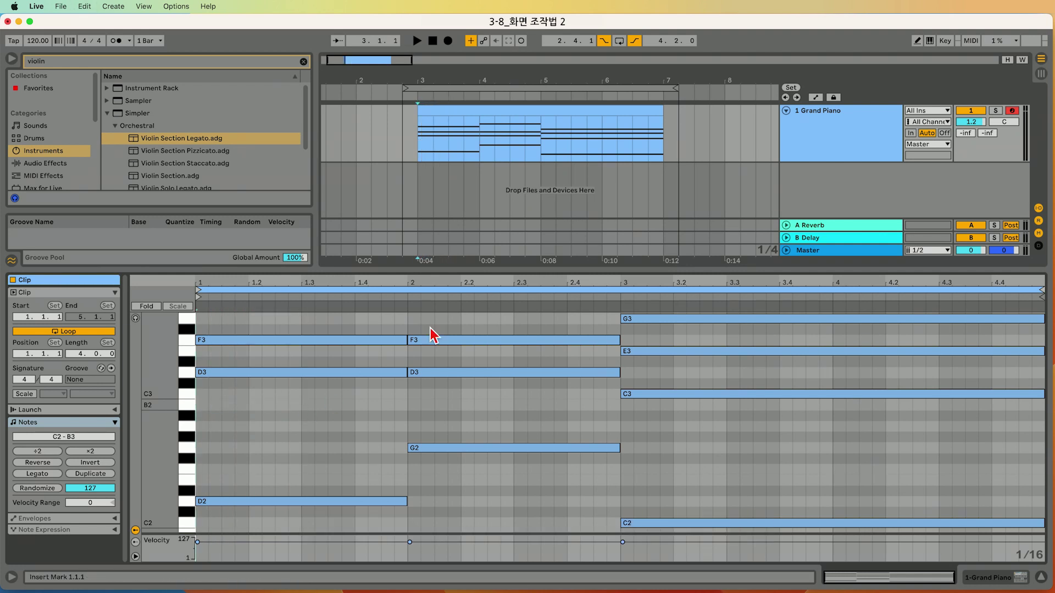
Step: Turn Draw Mode back on and draw a 1/16 B2 note at position 1.1.1
click(917, 40)
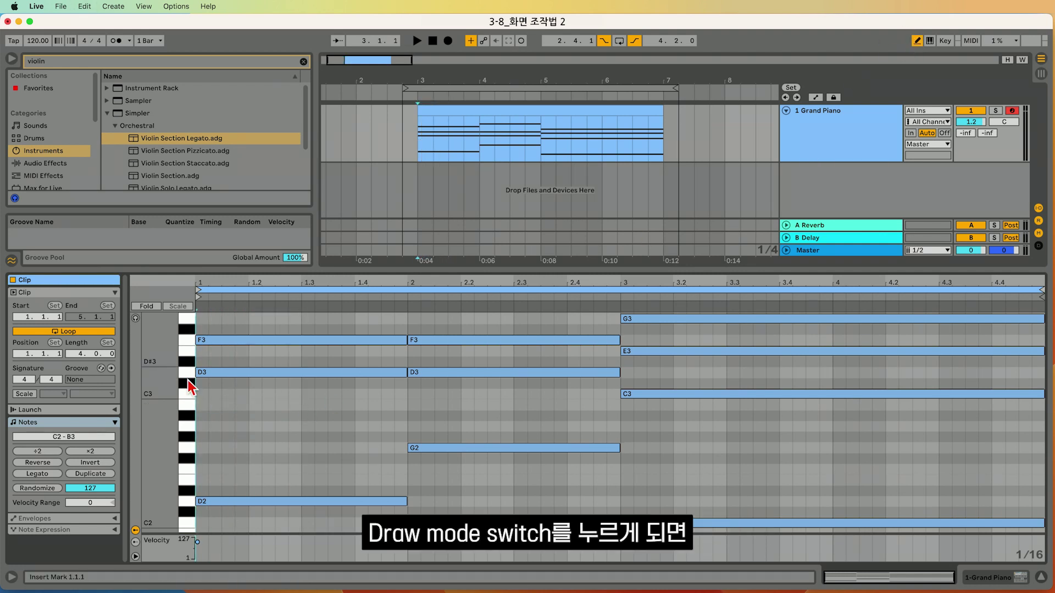
click(206, 406)
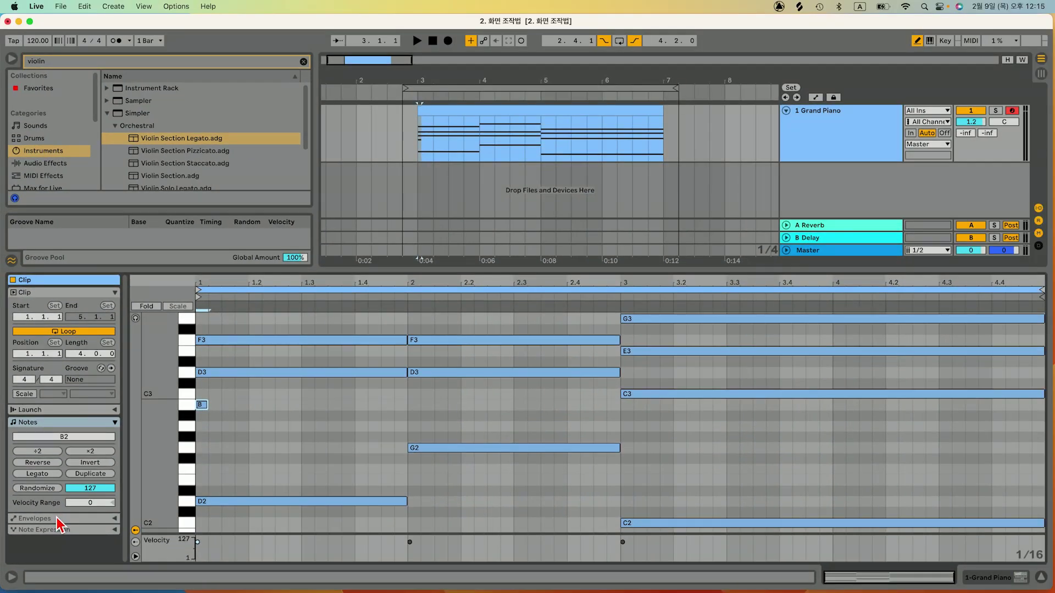
Step: Open the clip's envelopes, choose the MIDI Ctrl envelope 10: Pan, and draw pan automation from bar 1 to just past bar 2
click(83, 484)
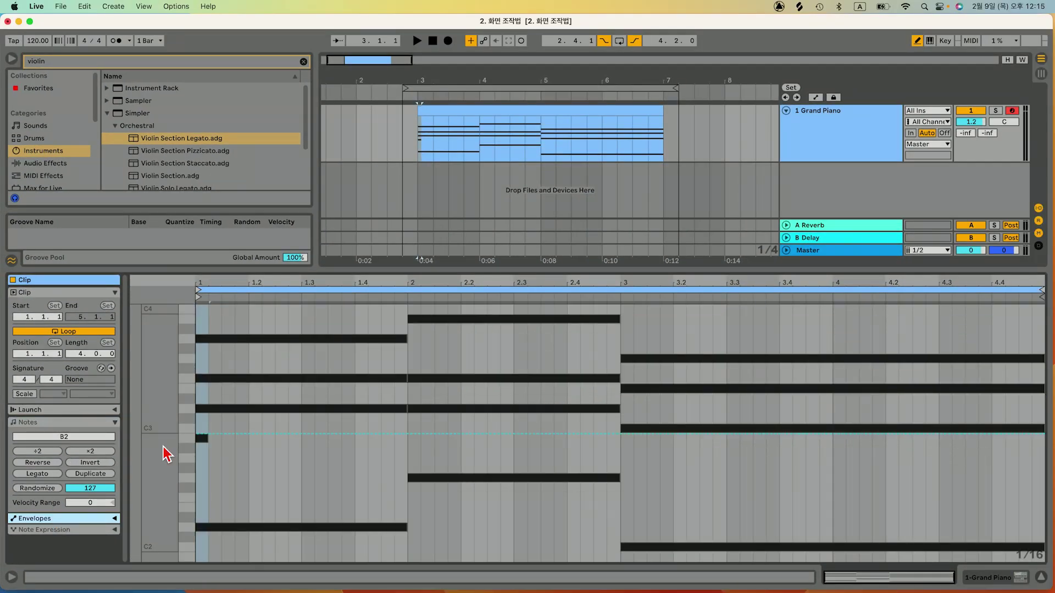
click(115, 519)
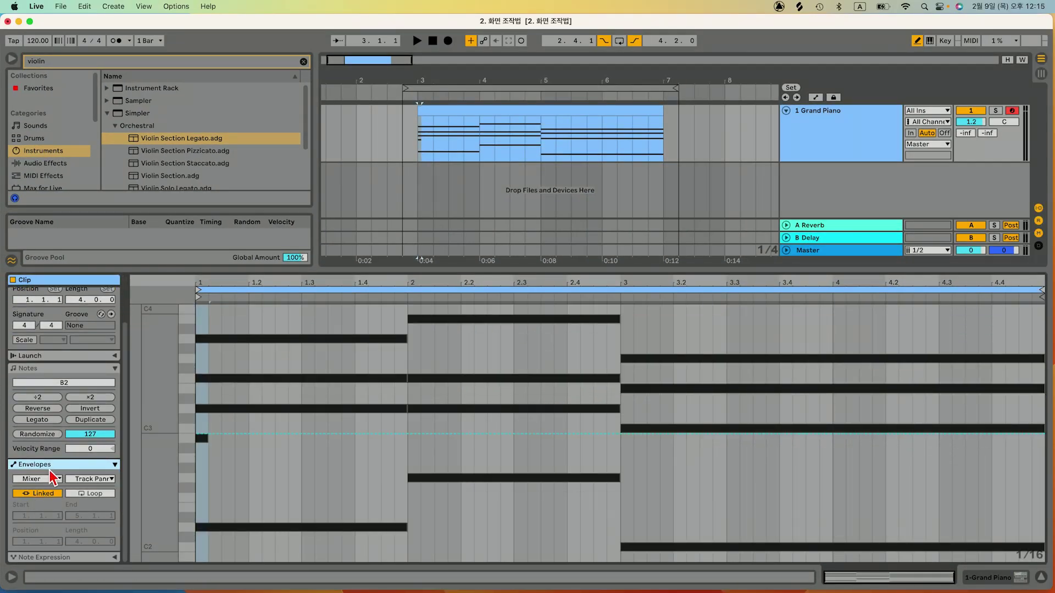
click(50, 480)
click(96, 210)
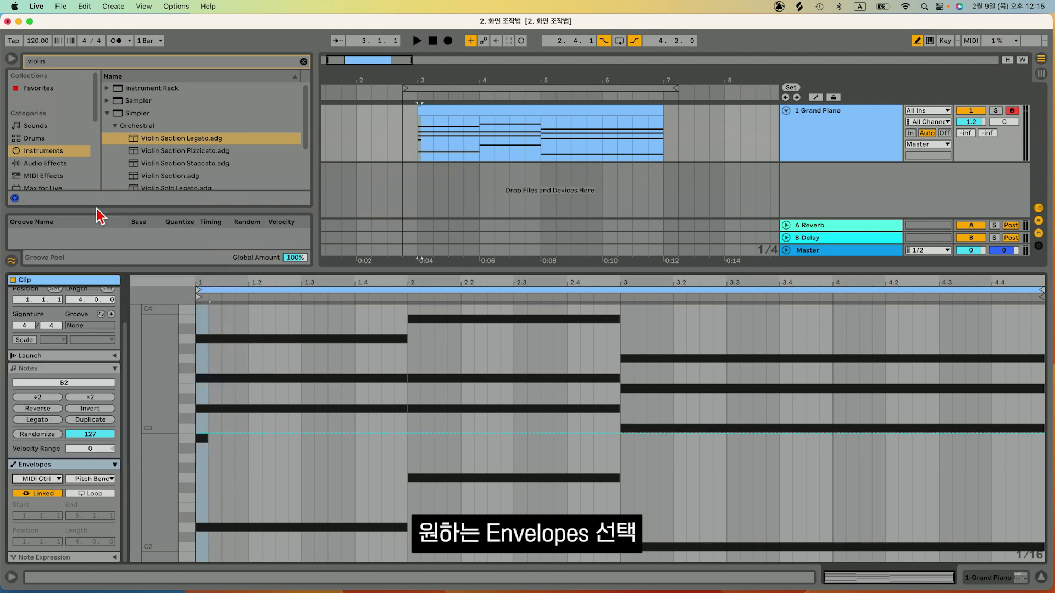
click(105, 479)
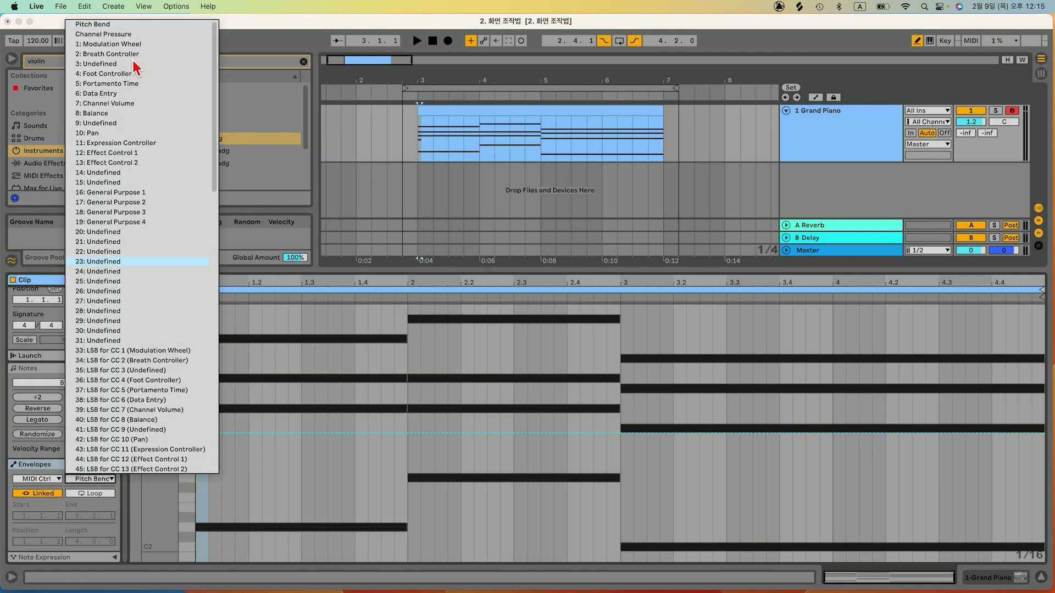
scroll(123, 131, down, 1)
click(122, 126)
mouse_move(230, 403)
mouse_down()
mouse_move(230, 368)
mouse_move(296, 338)
mouse_move(329, 360)
mouse_move(343, 452)
mouse_move(369, 501)
mouse_move(385, 503)
mouse_move(432, 448)
mouse_move(435, 400)
mouse_up()
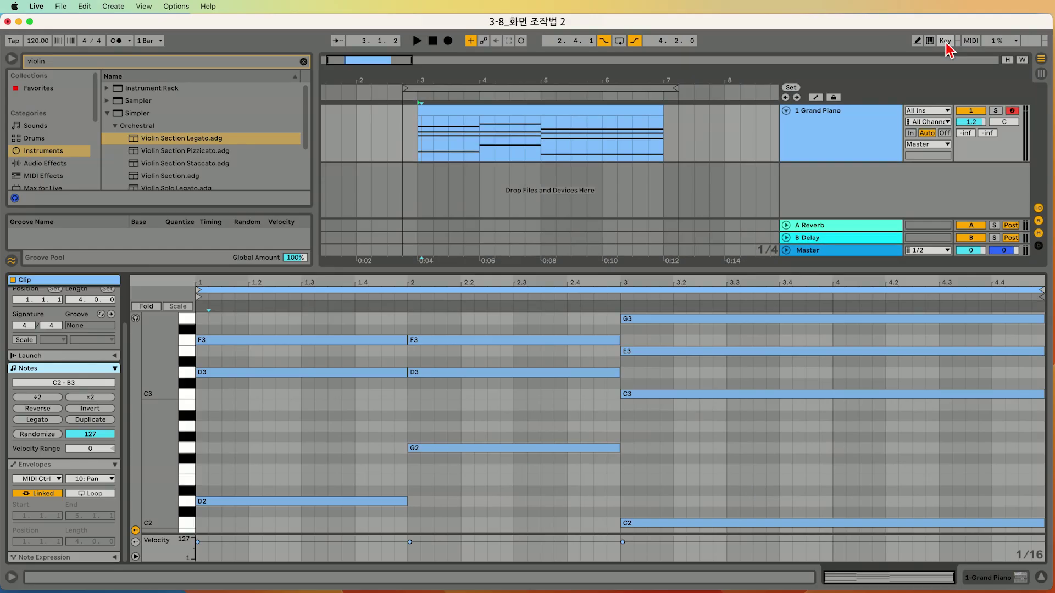
Step: Enter key mapping mode, assign R to the global Record control, and leave mapping mode
click(840, 82)
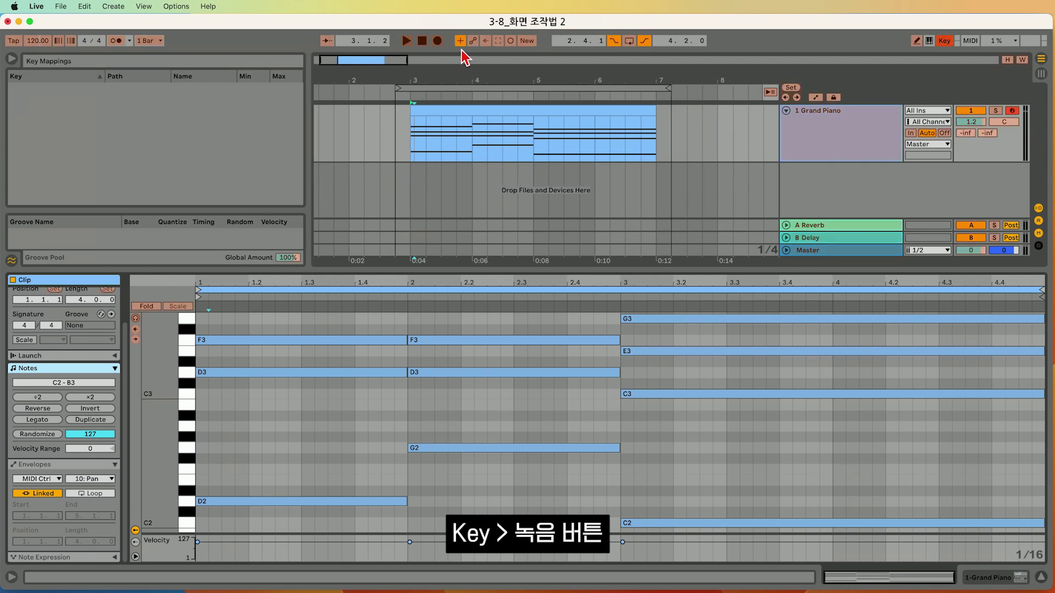
click(437, 41)
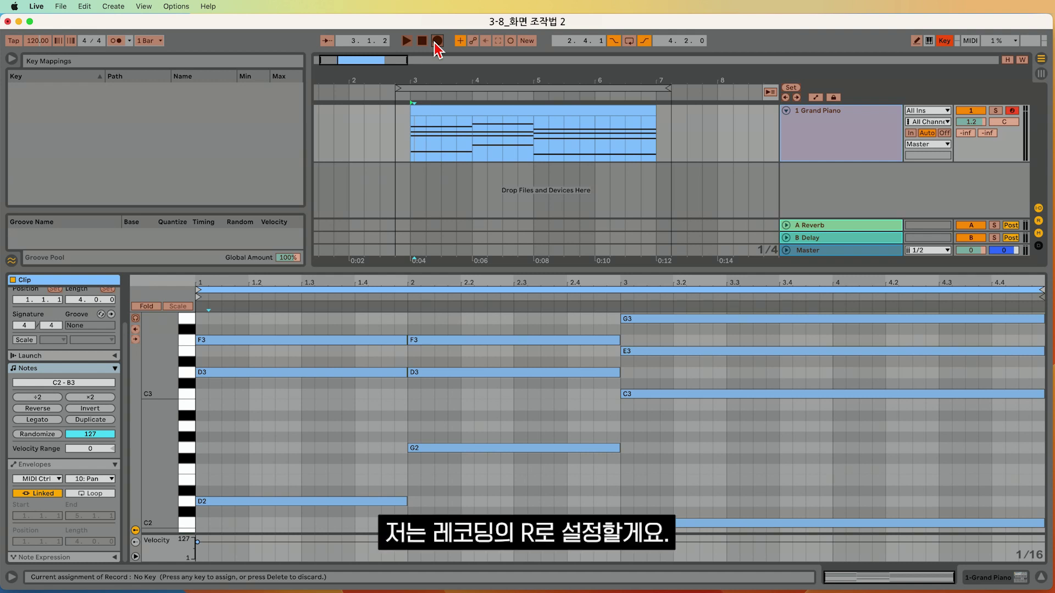
key(r)
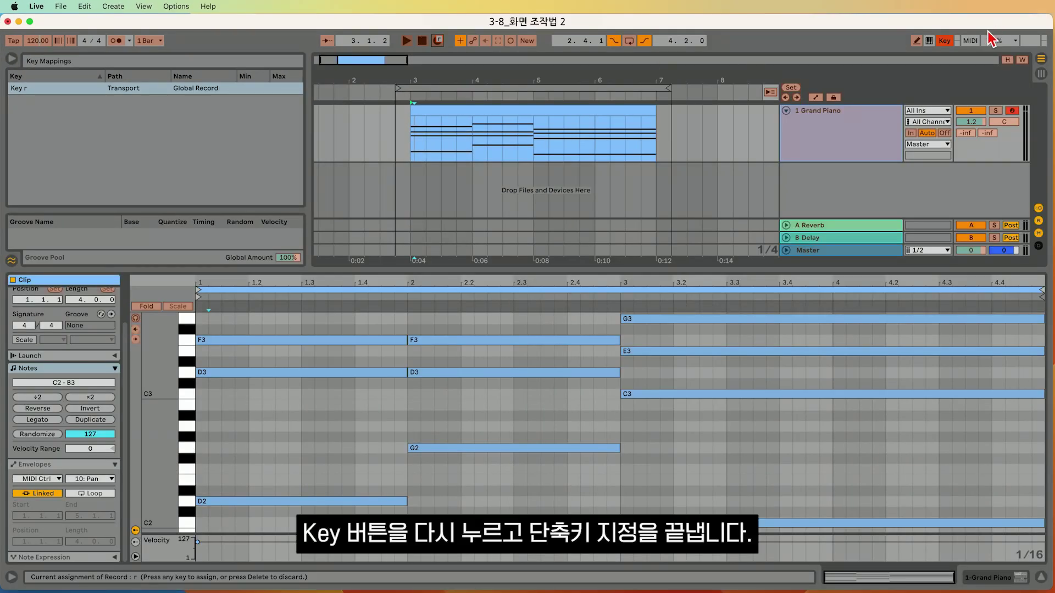
click(945, 40)
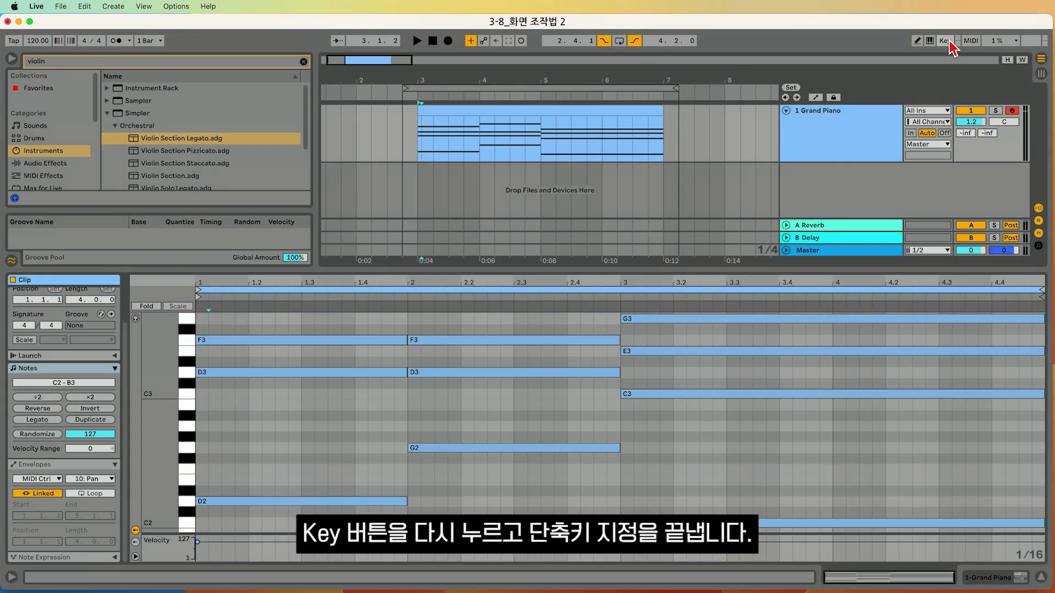
Step: Start recording from bar 2 with the newly assigned record shortcut and stop at bar 4
click(359, 145)
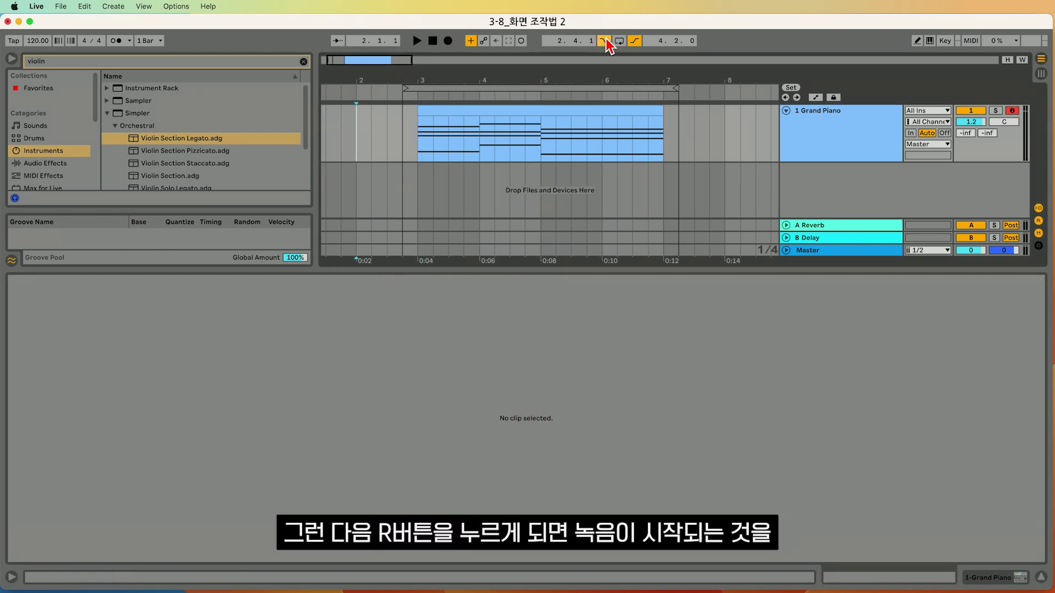
key(r)
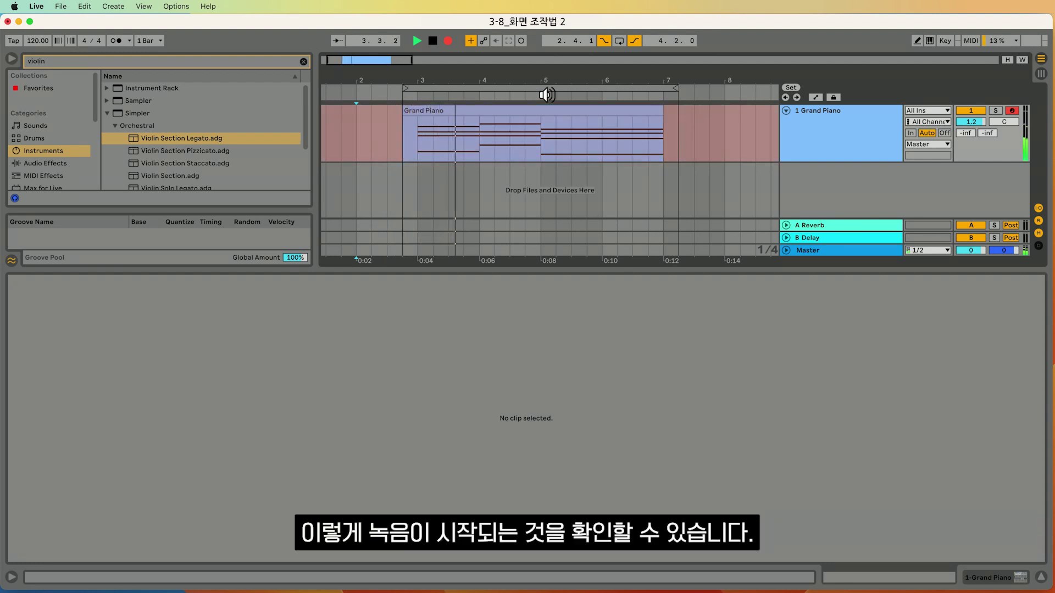
key(space)
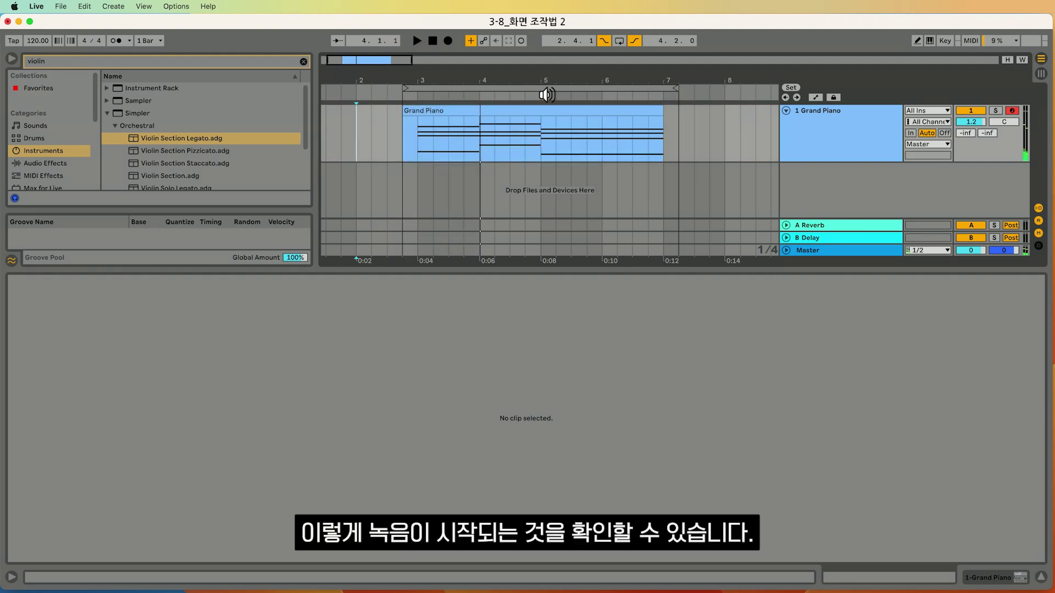